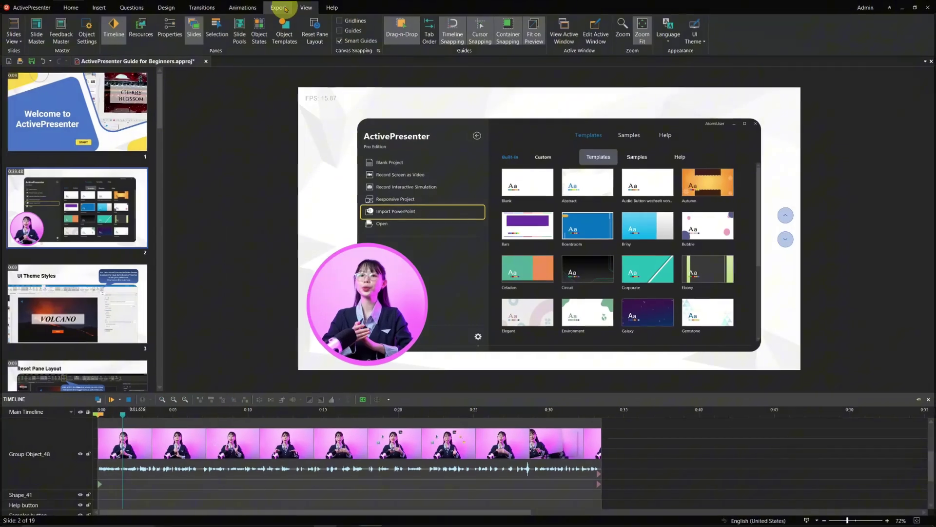
# Open the course Player Settings on the Table of Contents feature.
pyautogui.click(282, 8)
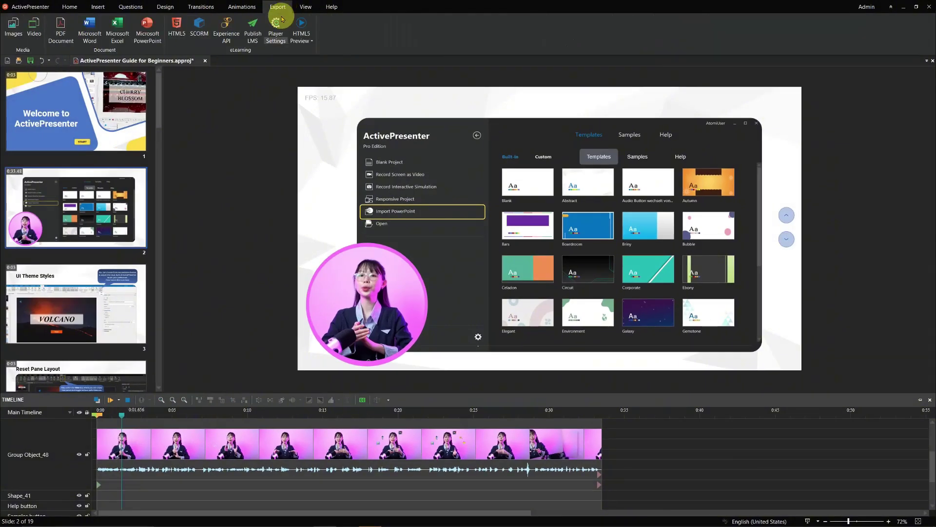
pyautogui.click(276, 29)
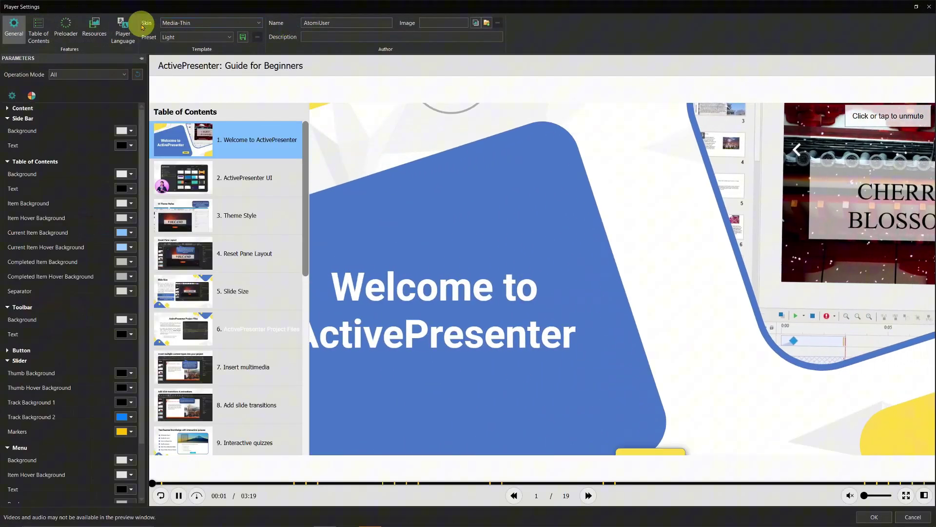
pyautogui.click(38, 32)
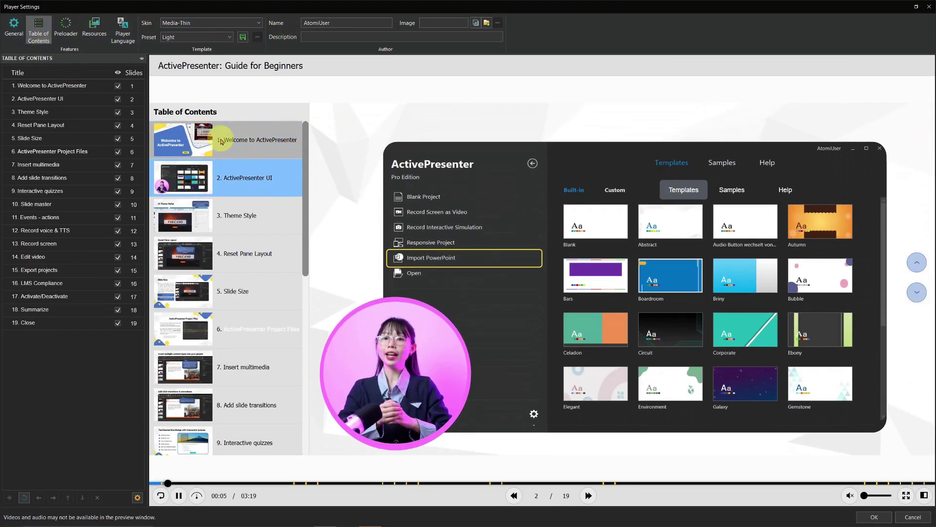
# Jump the preview from Welcome through ActivePresenter UI to the Interactive quizzes chapter.
pyautogui.click(245, 144)
pyautogui.click(261, 177)
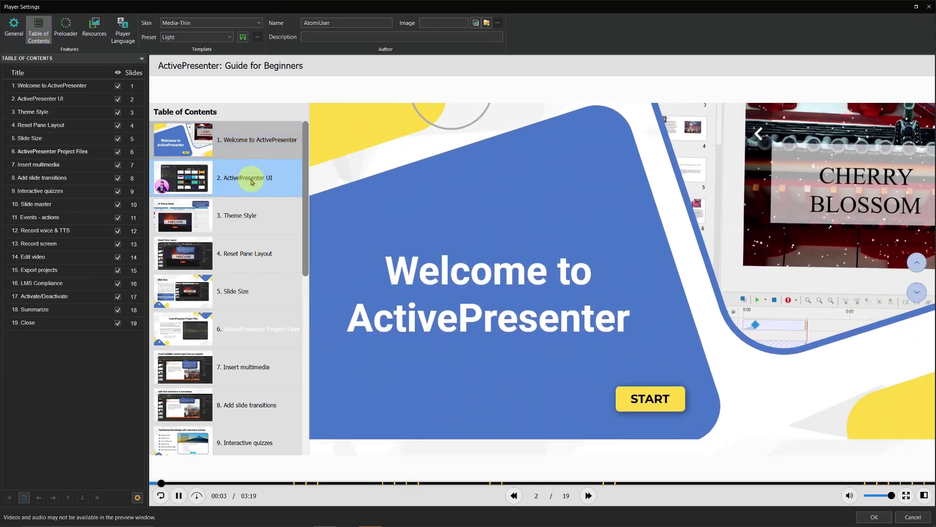
pyautogui.click(266, 214)
pyautogui.click(278, 393)
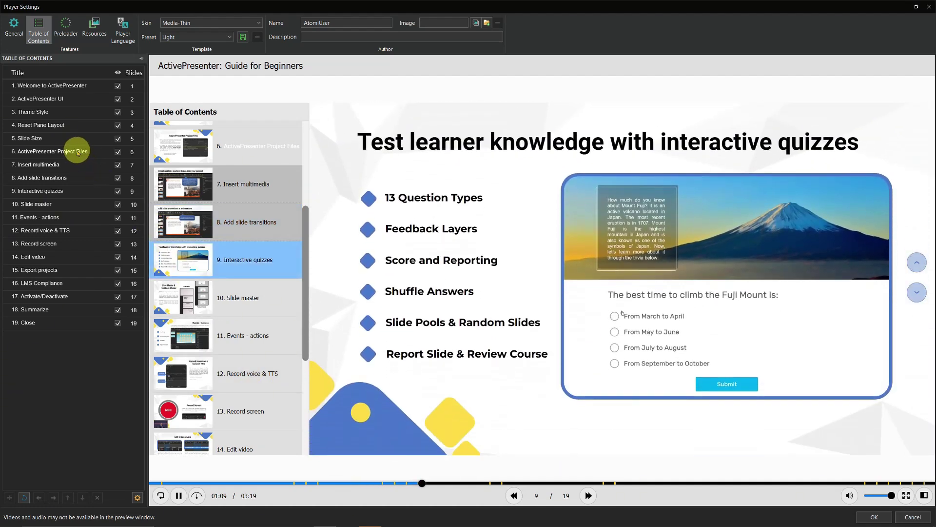
# Nest contents entries 6–8 under a new chapter named 'Genreral'.
pyautogui.click(78, 153)
pyautogui.moveTo(78, 153); pyautogui.dragTo(91, 188)
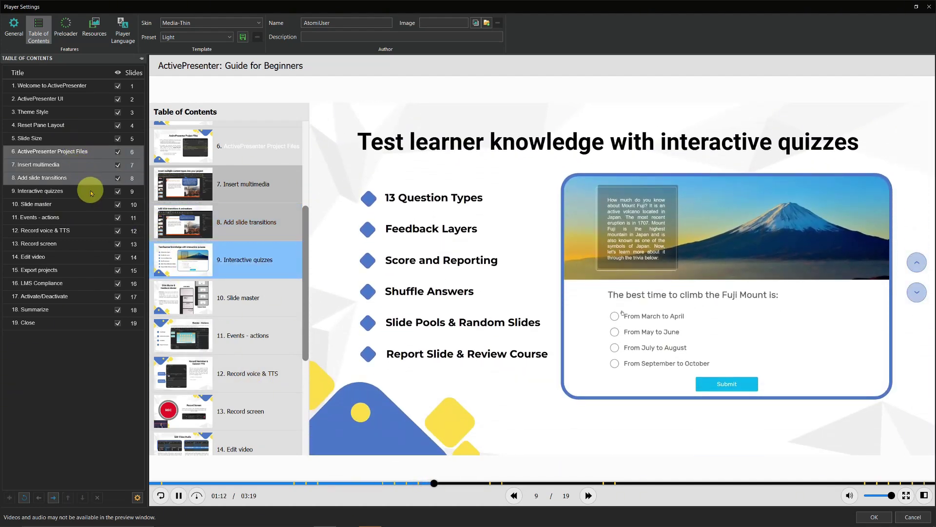
pyautogui.click(53, 497)
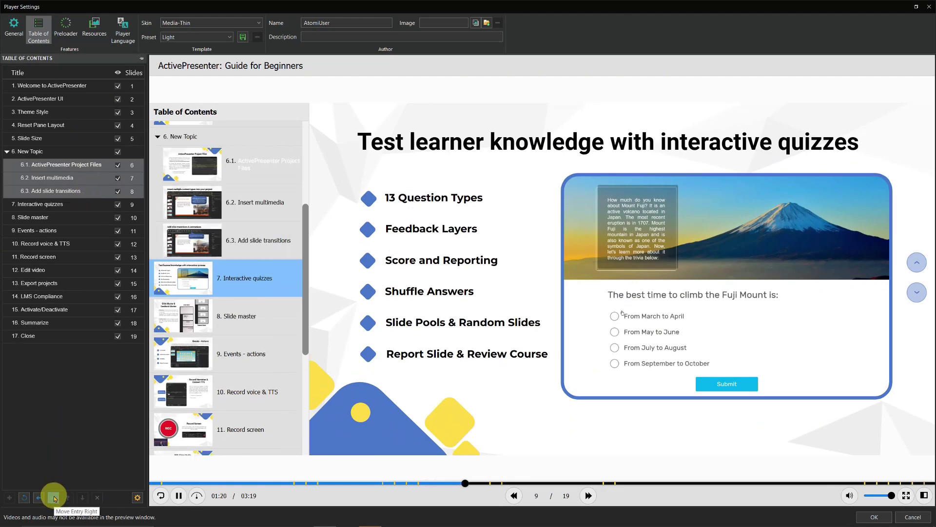
pyautogui.doubleClick(36, 152)
pyautogui.write('Gener')
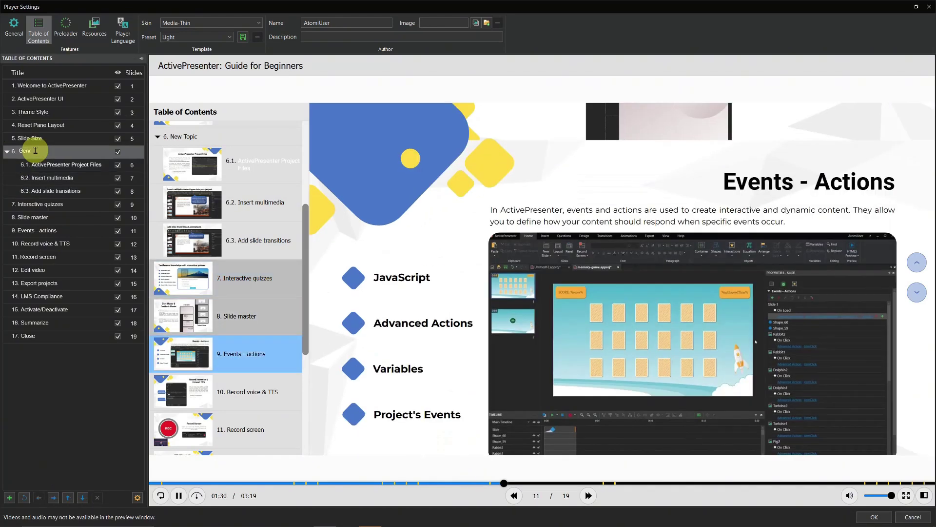
# Nest entries 10–12 under a new chapter named 'Record Everything'.
pyautogui.moveTo(42, 245); pyautogui.dragTo(42, 273)
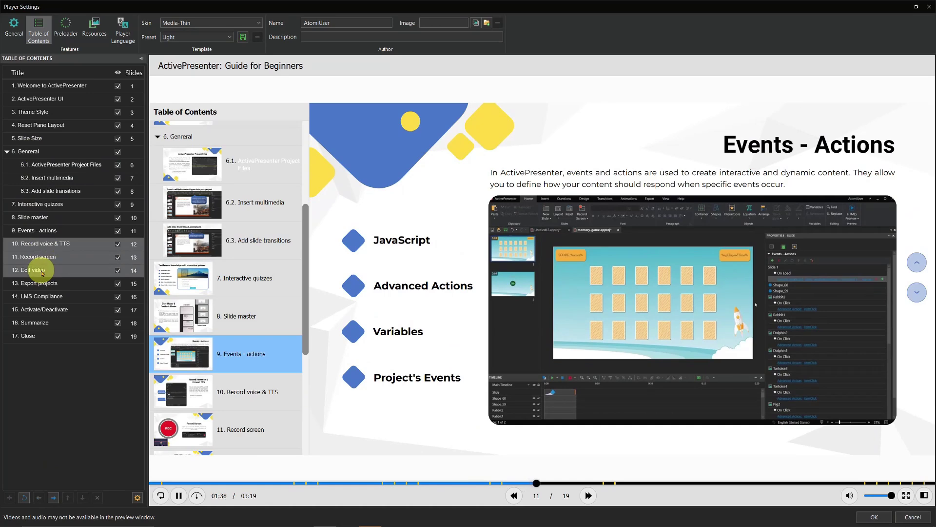
pyautogui.click(55, 502)
pyautogui.doubleClick(37, 242)
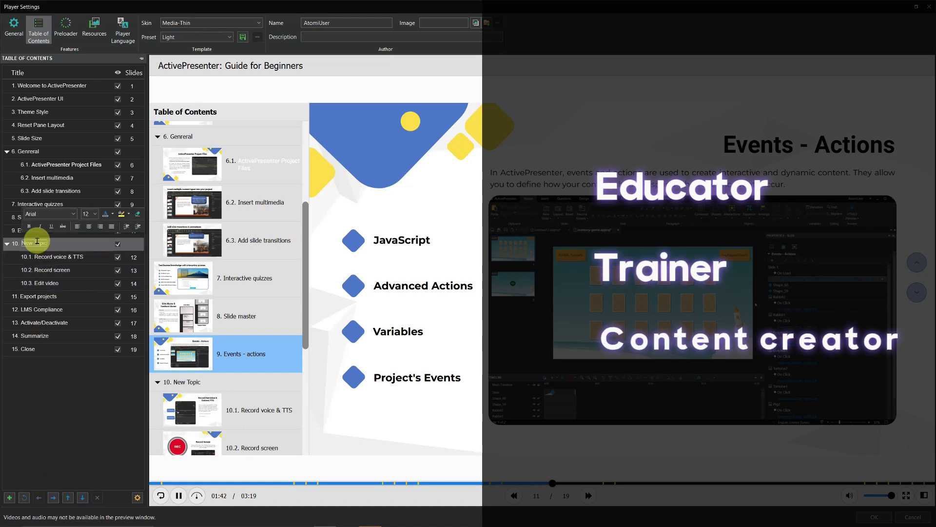
pyautogui.write('Recor')
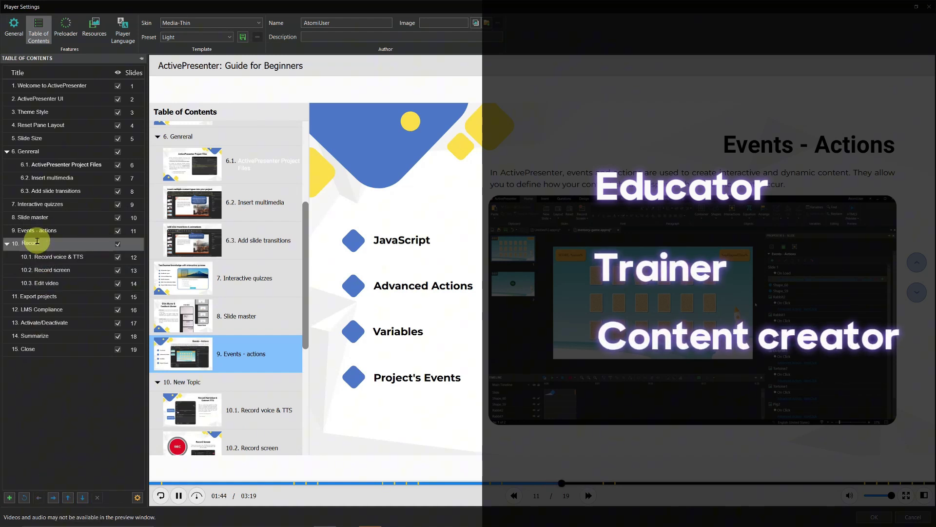
pyautogui.write('d Even')
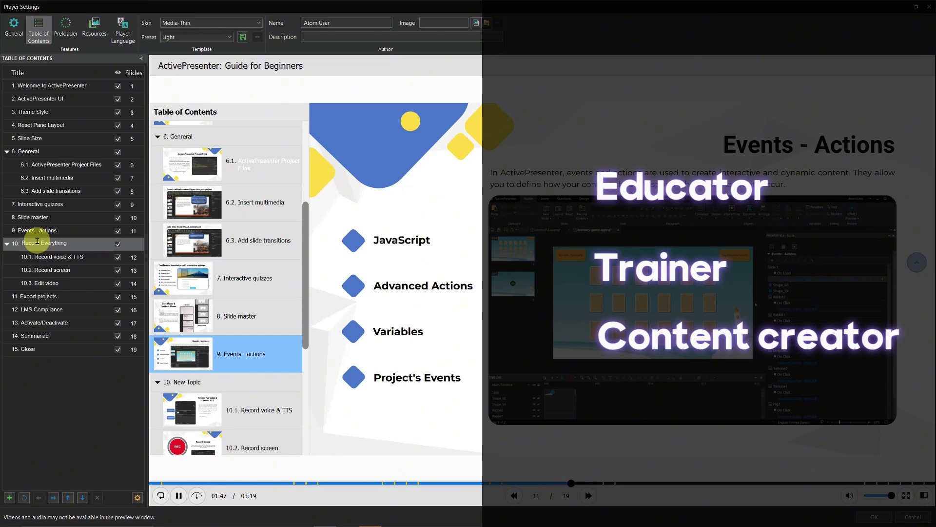
# Confirm the 'Record Everything' chapter name.
pyautogui.click(65, 384)
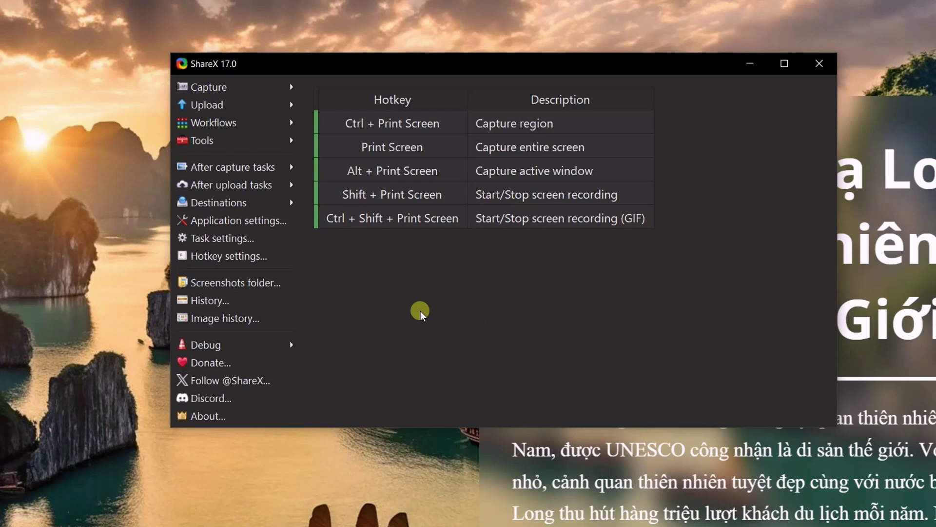
# Set the screen recording audio source to PD100X Podcast Microphone, keeping gdigrab as video source.
pyautogui.click(241, 239)
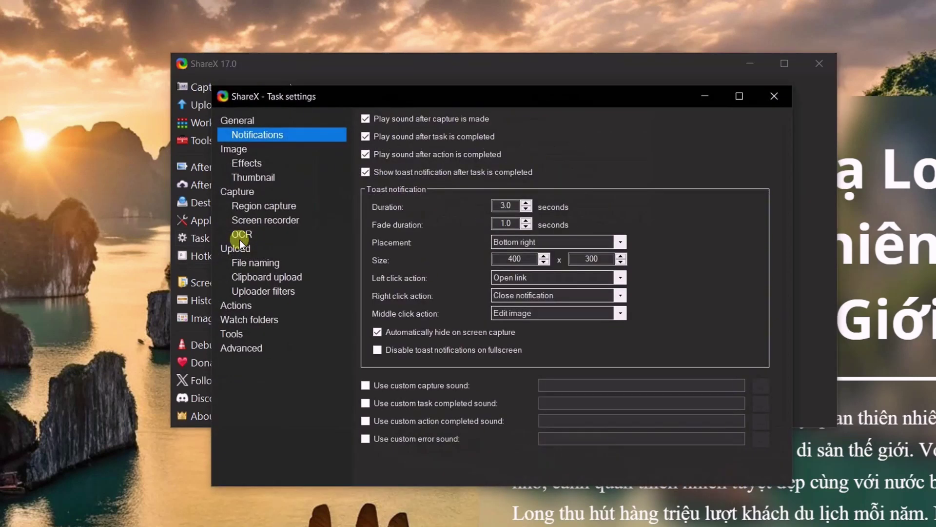
pyautogui.click(292, 221)
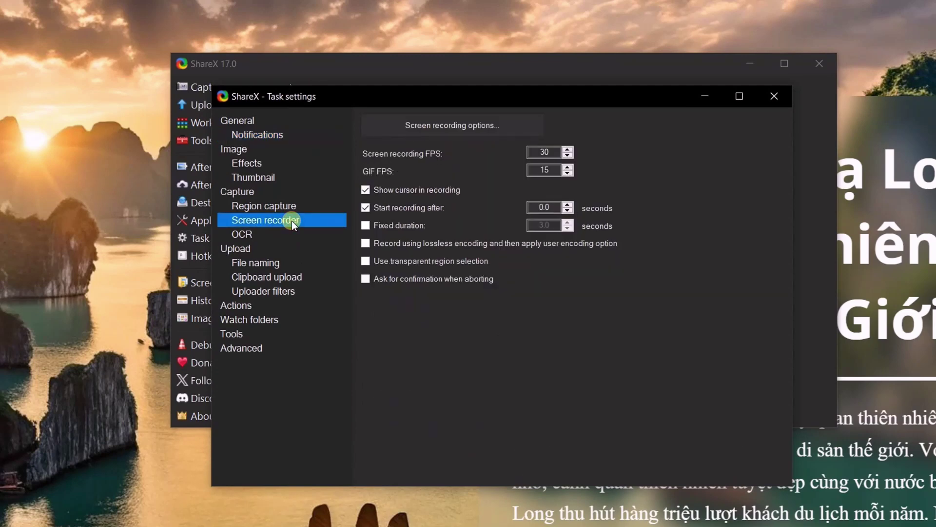
pyautogui.click(472, 128)
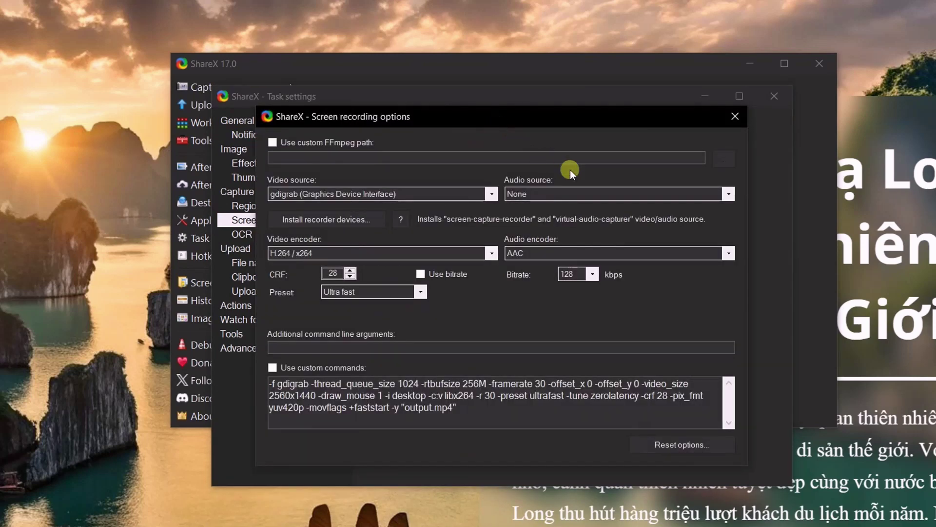
pyautogui.click(728, 194)
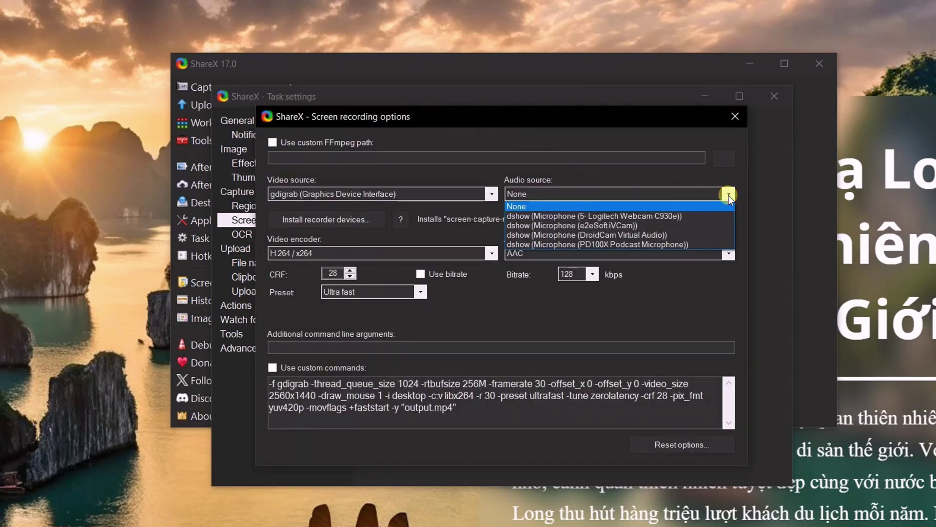
pyautogui.click(657, 245)
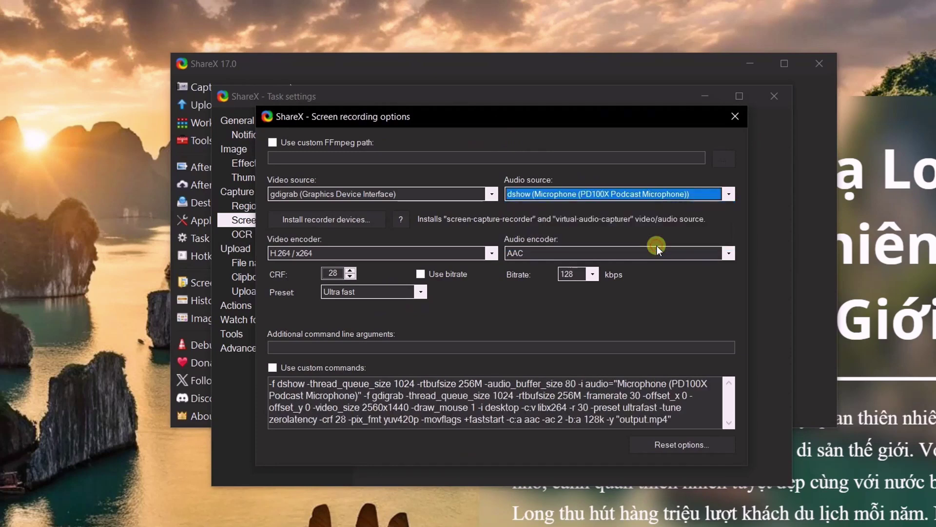
pyautogui.click(492, 193)
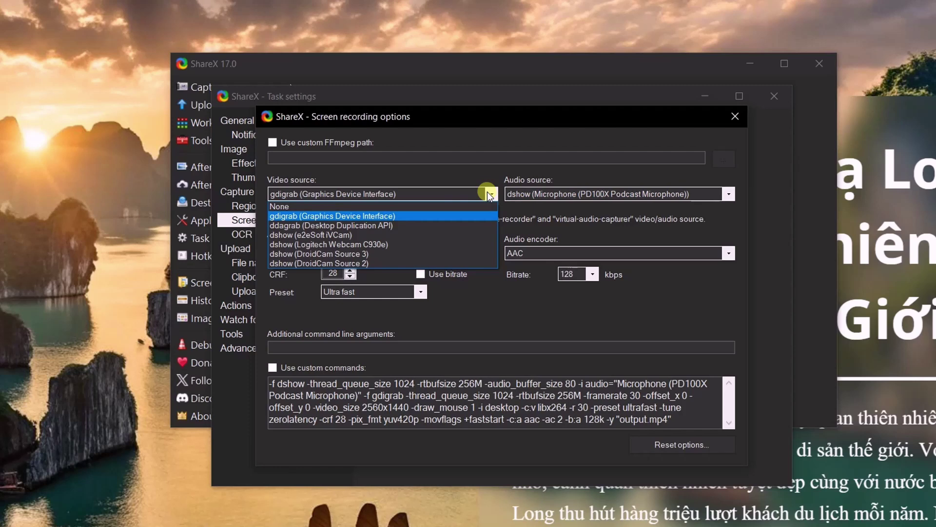
pyautogui.click(574, 131)
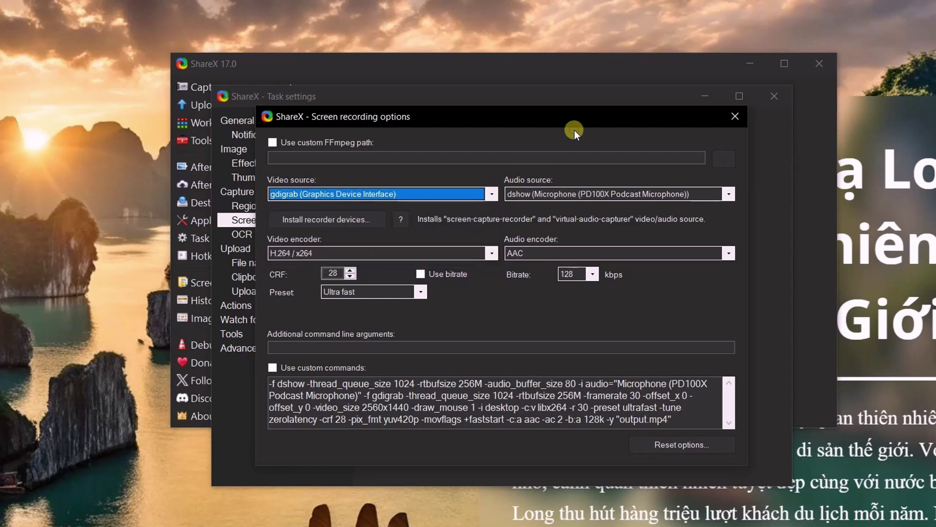
pyautogui.click(739, 112)
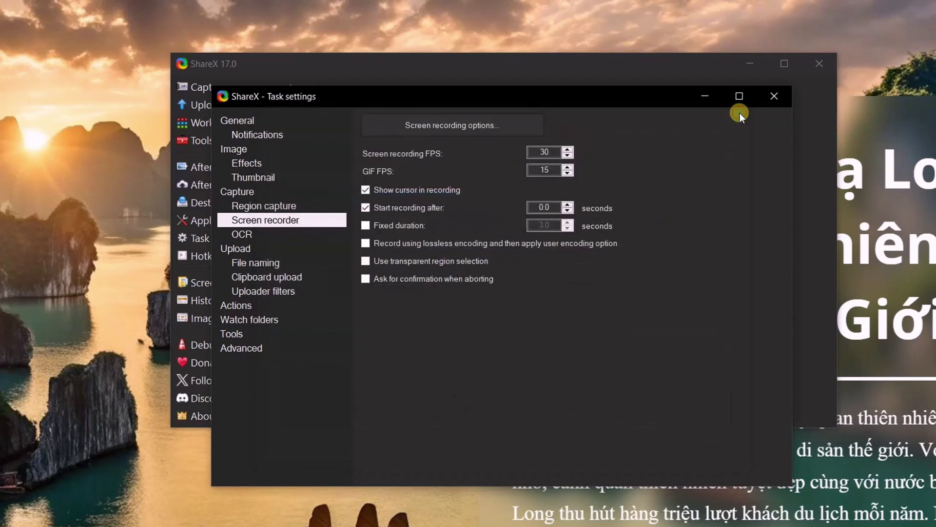
# Start a full-screen ShareX recording and minimize ShareX.
pyautogui.click(775, 96)
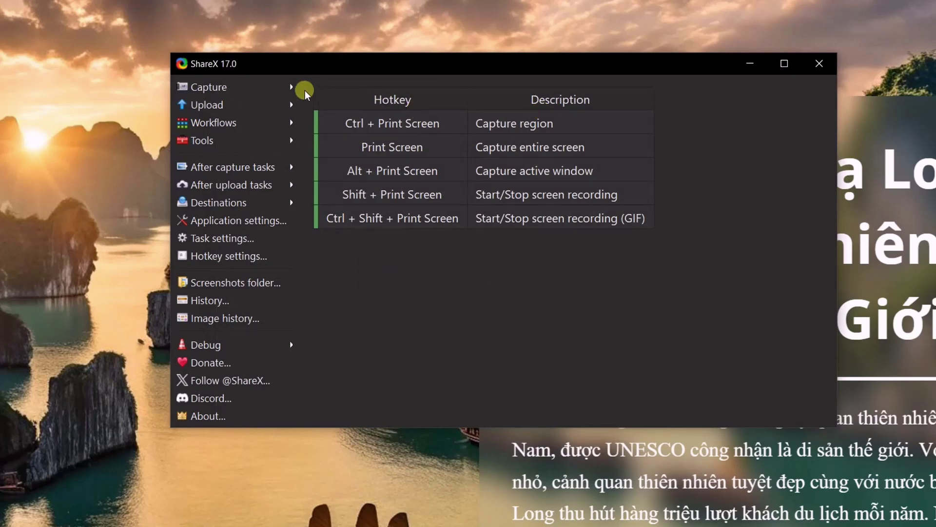
pyautogui.click(278, 88)
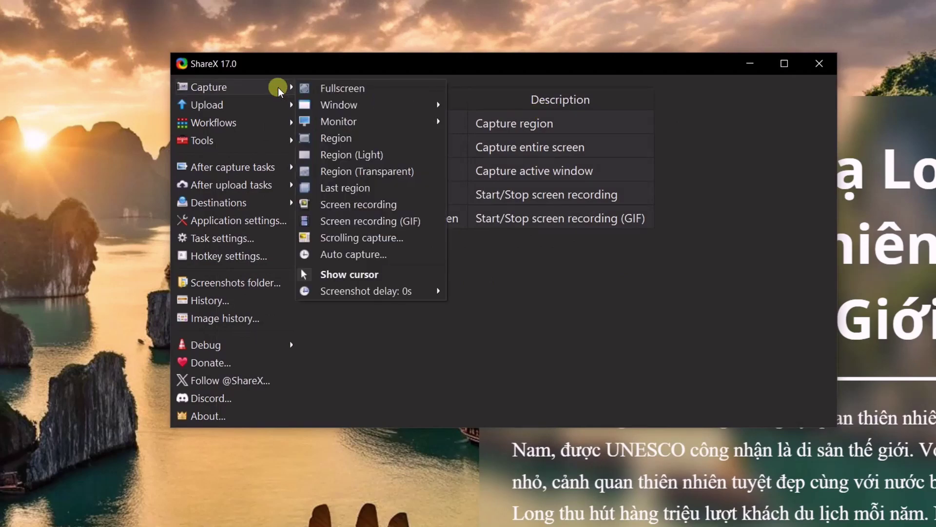
pyautogui.click(398, 203)
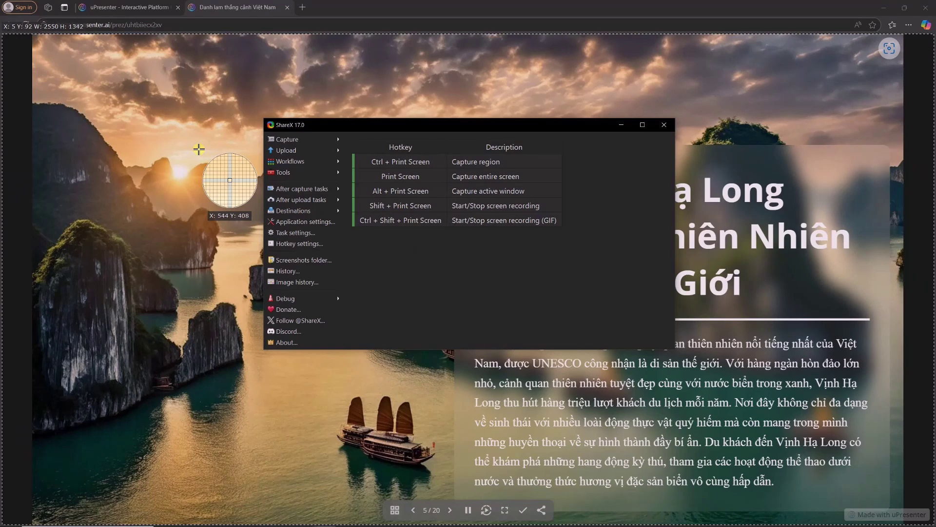
pyautogui.click(199, 149)
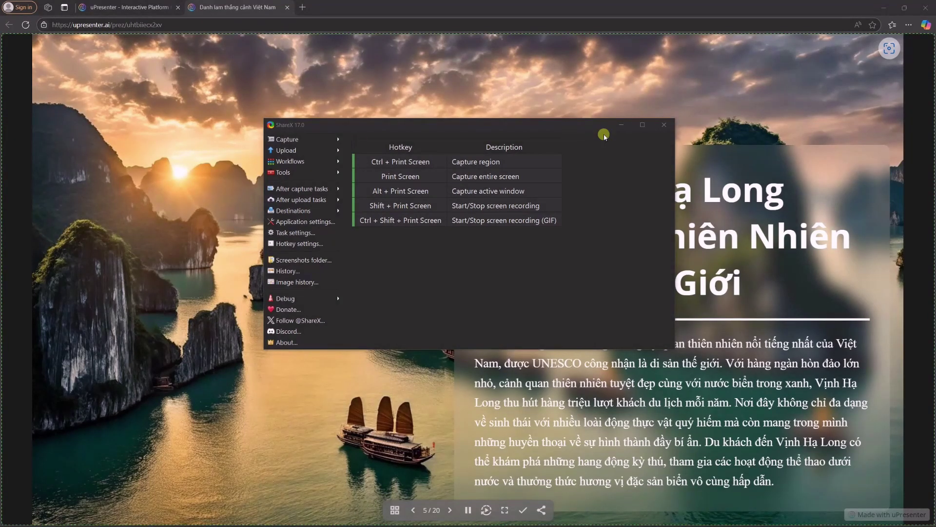
pyautogui.click(623, 125)
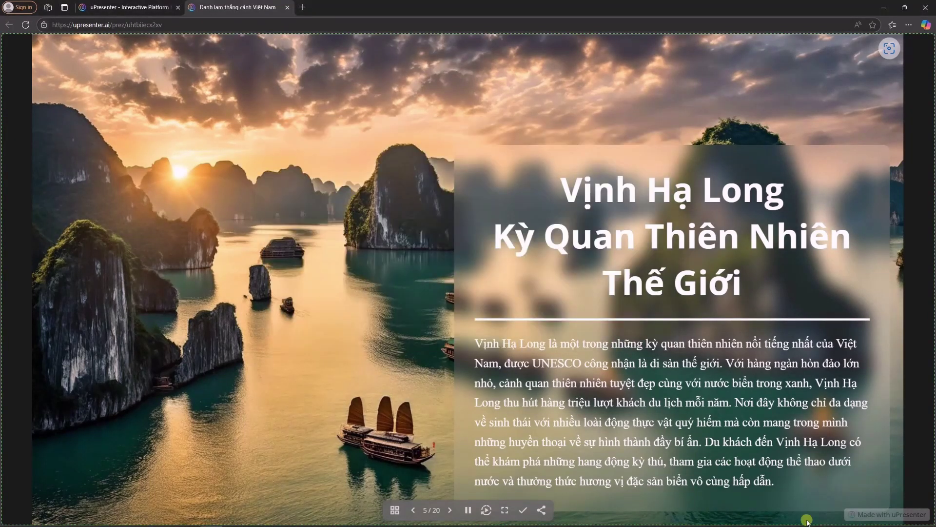
# Advance the slideshow to the Đà Nẵng slide and stop the recording.
pyautogui.press('Right')
pyautogui.press('Right')
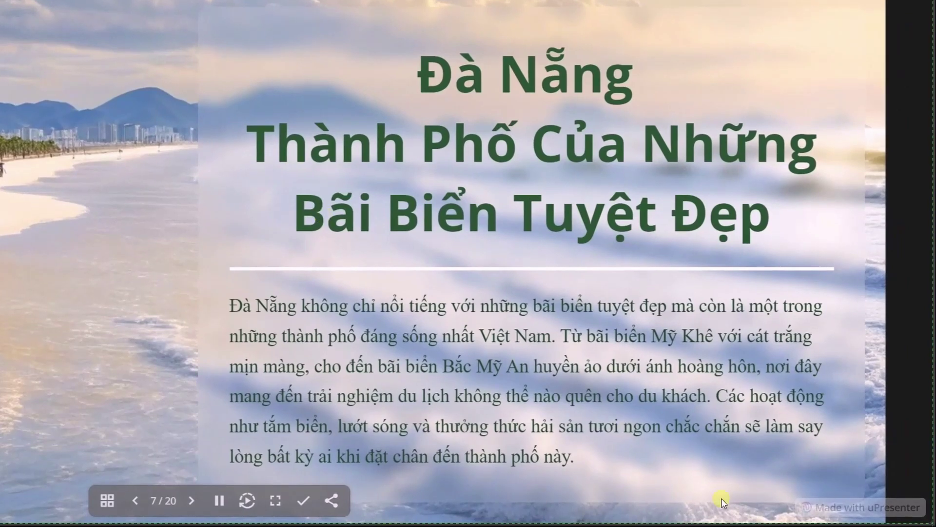
pyautogui.moveTo(826, 524)
pyautogui.click(764, 521)
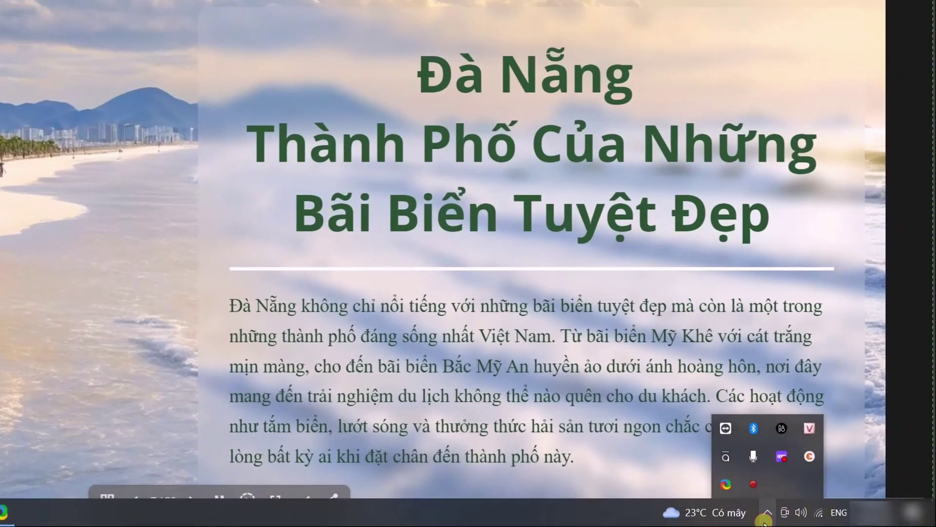
pyautogui.click(756, 486)
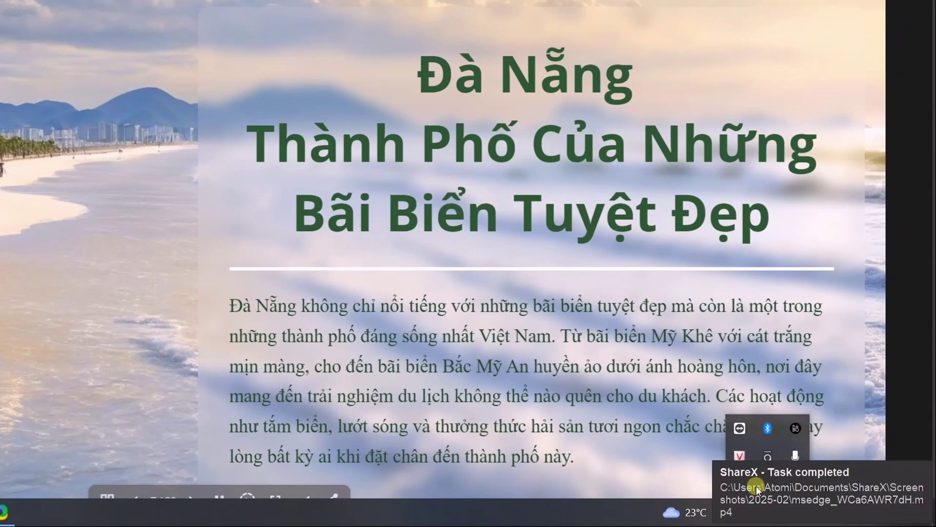